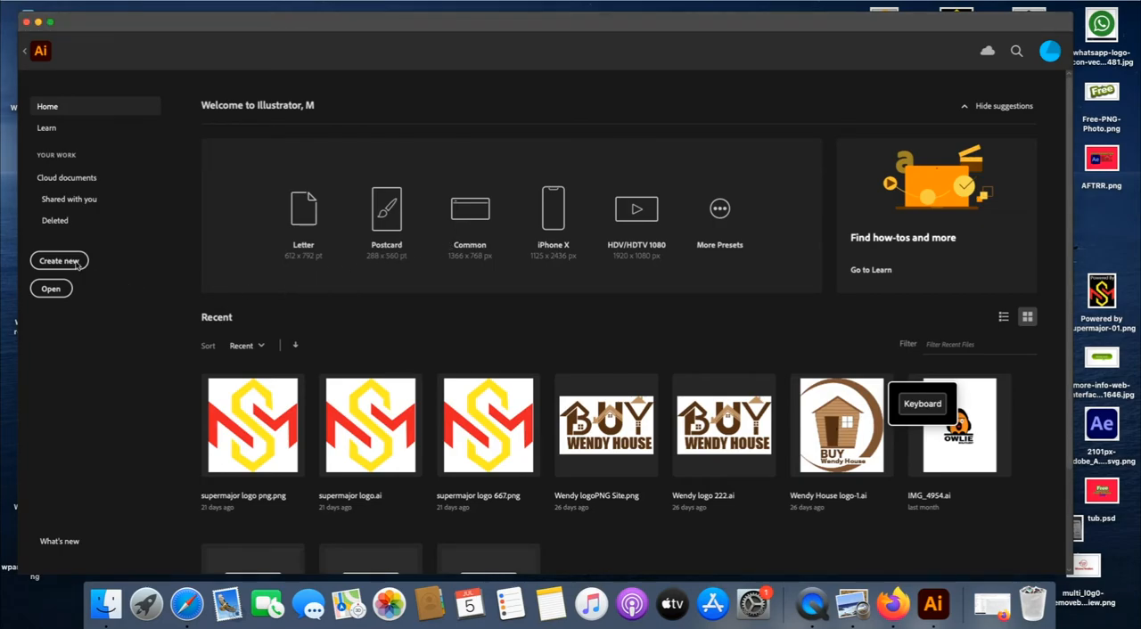
# - Create a portrait CMYK document measuring 612 by 792 pixels at 300 ppi
pyautogui.click(78, 262)
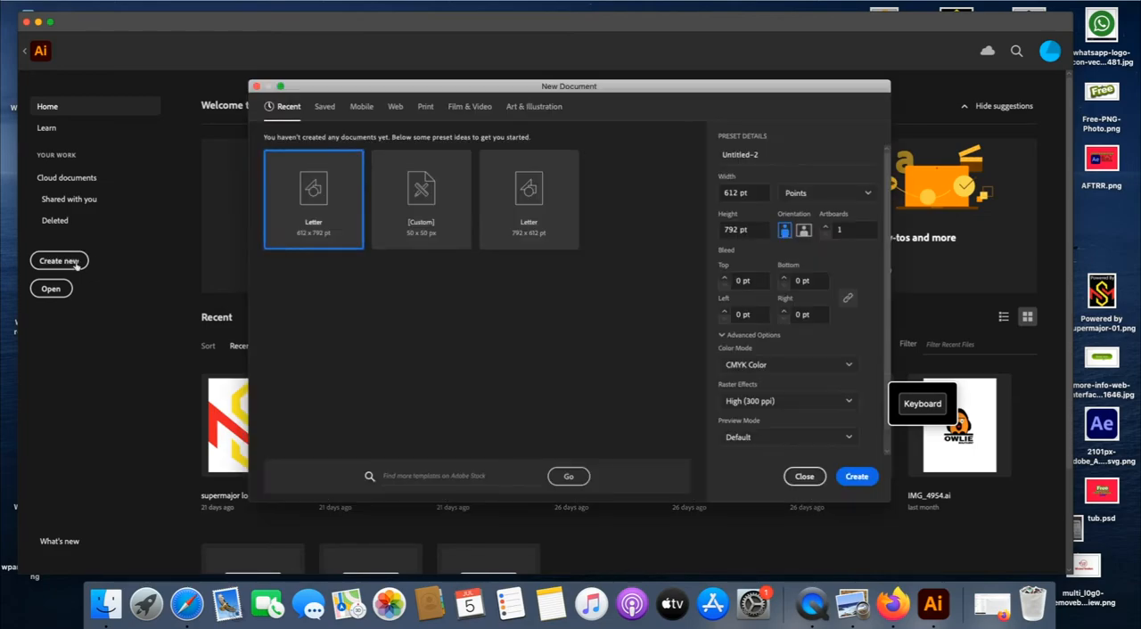
pyautogui.click(361, 108)
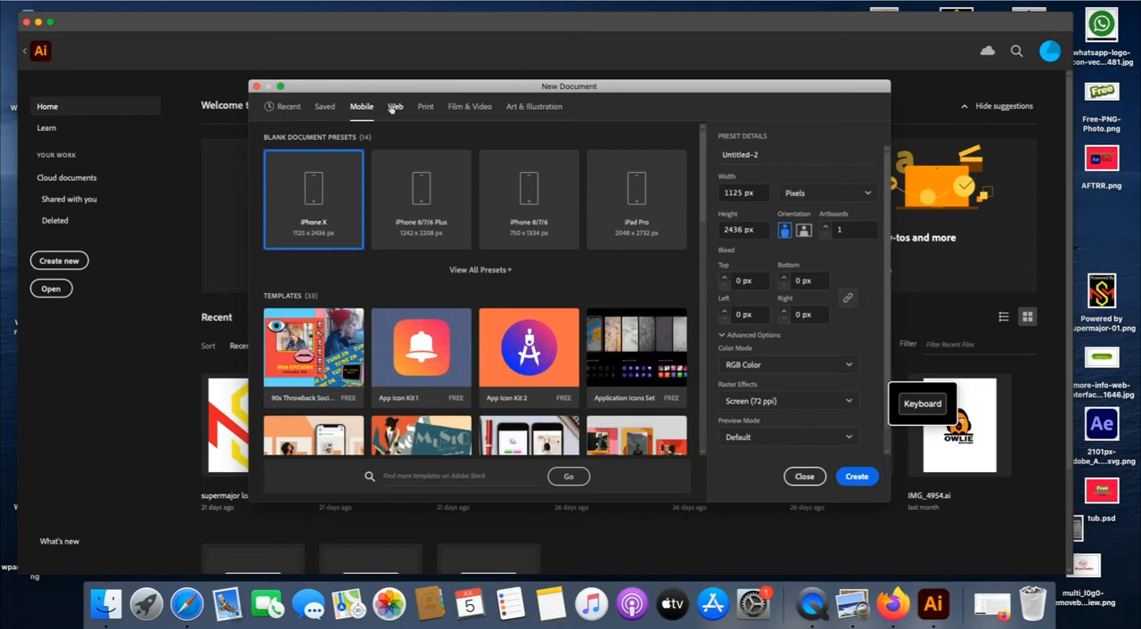
pyautogui.click(287, 107)
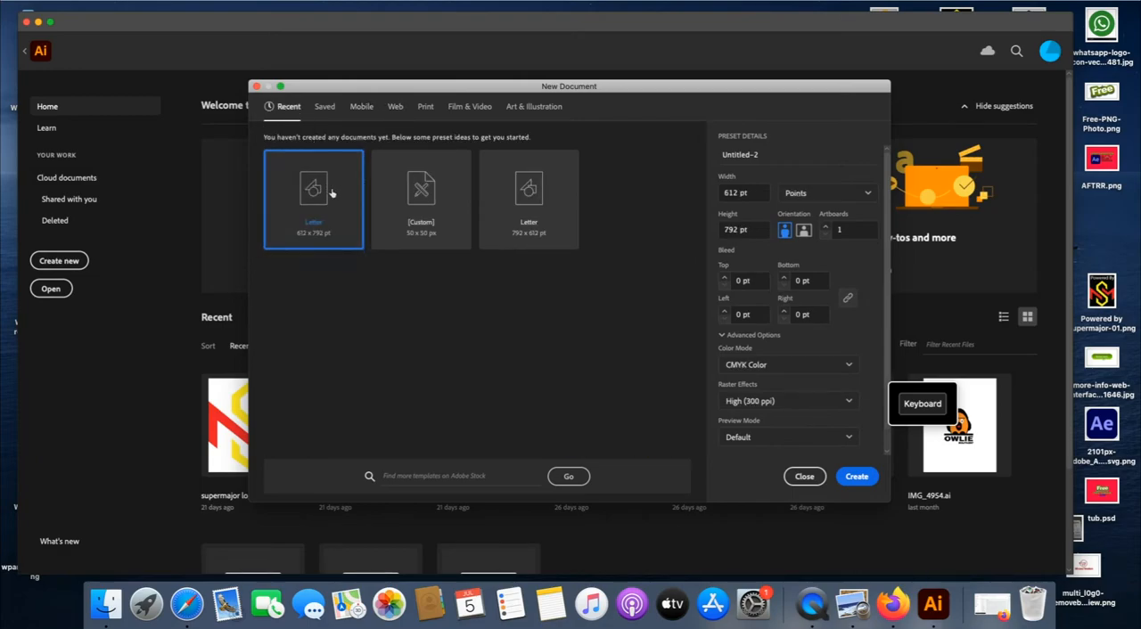
pyautogui.click(861, 195)
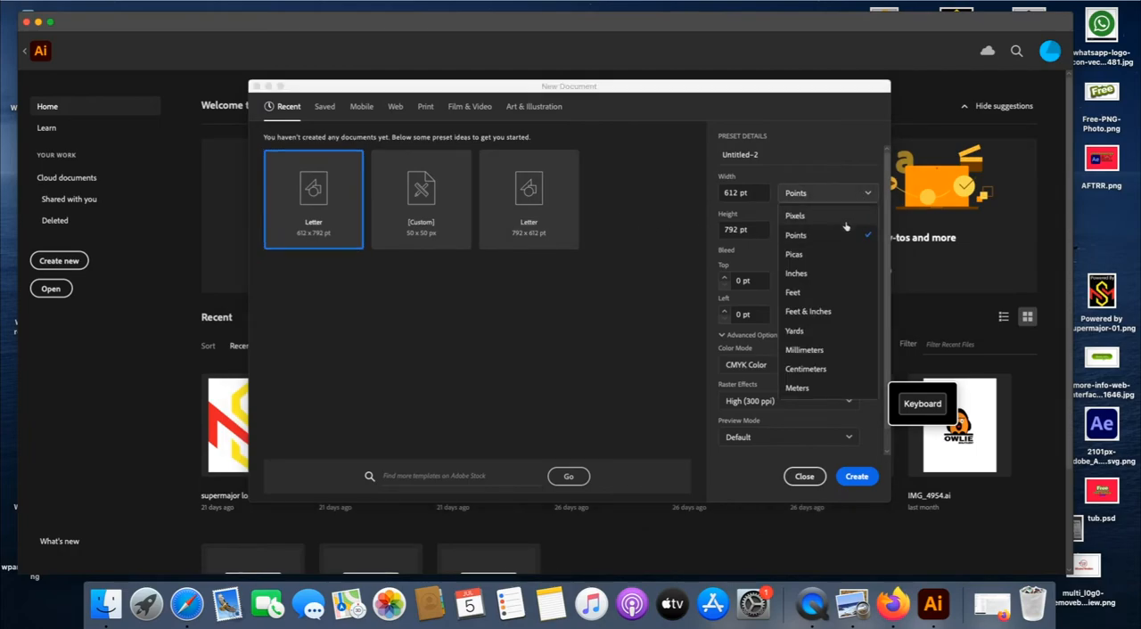
pyautogui.click(846, 221)
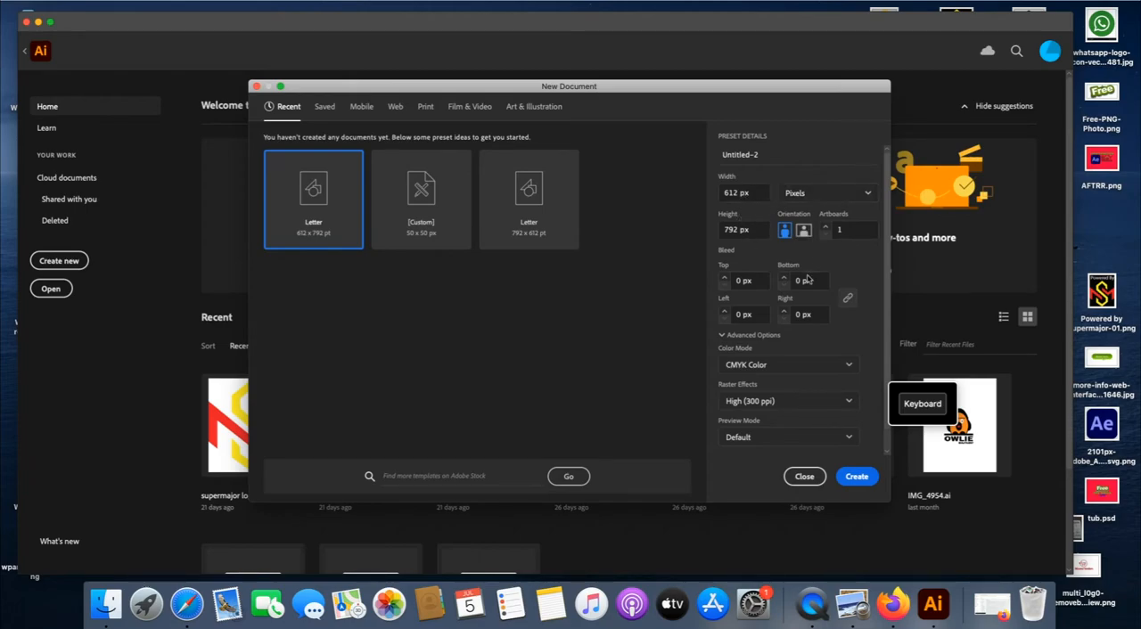
pyautogui.click(858, 477)
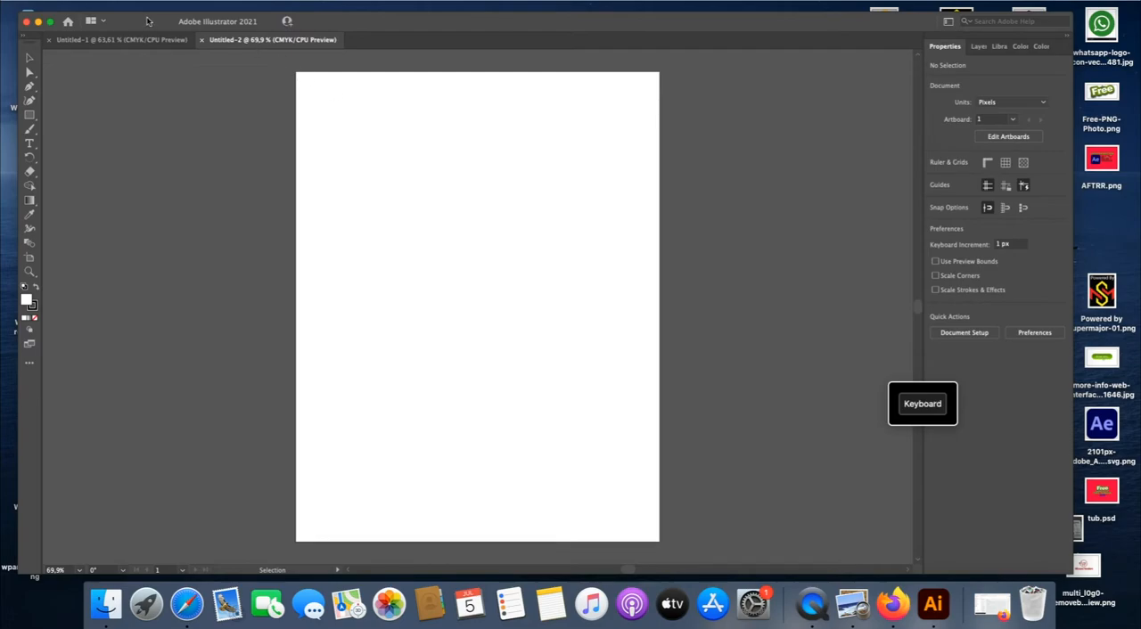
# - Place WordPress-logo.jpg from the desktop on the artboard, enlarged to about 551 × 459 px and roughly centred
pyautogui.moveTo(140, 21); pyautogui.dragTo(203, 20)
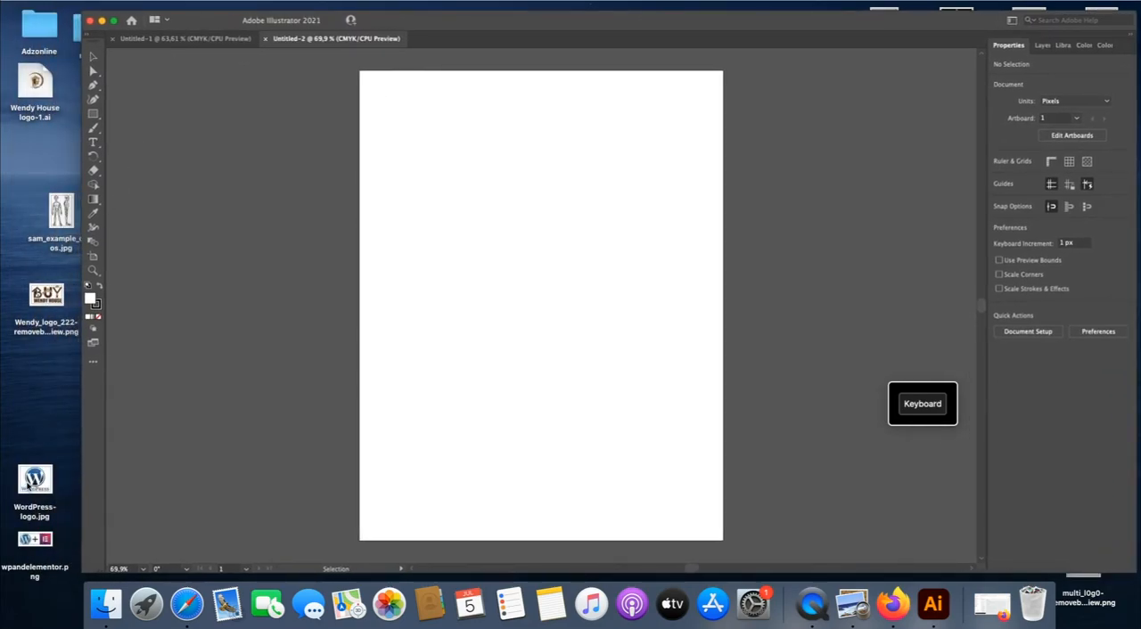
pyautogui.moveTo(35, 481); pyautogui.dragTo(449, 313)
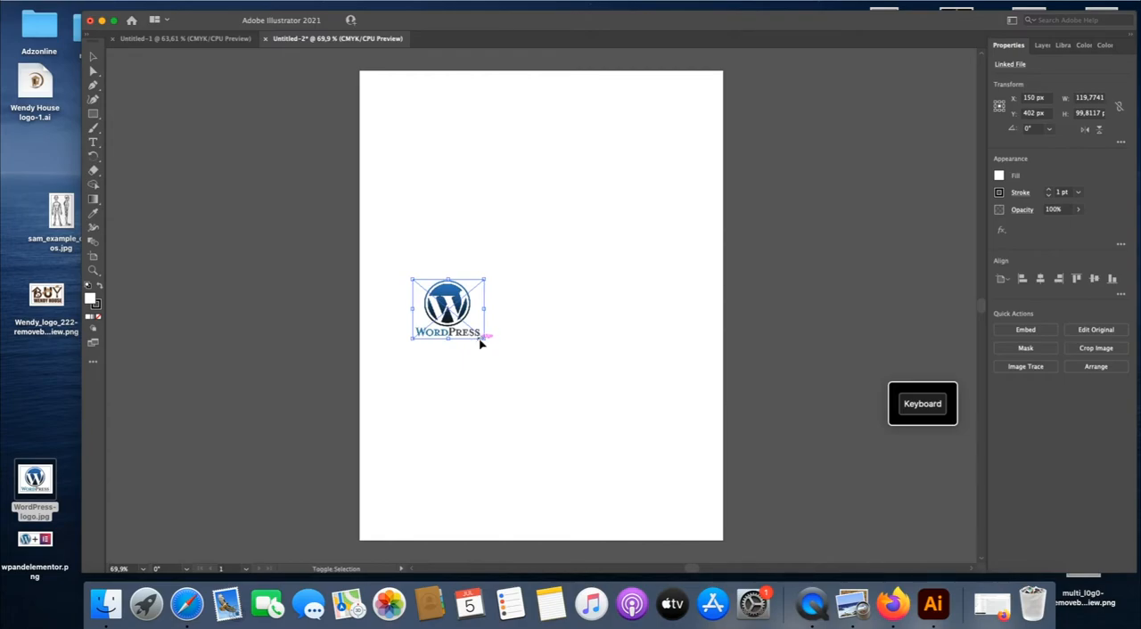
pyautogui.moveTo(479, 339); pyautogui.dragTo(694, 513)
pyautogui.moveTo(411, 278); pyautogui.dragTo(368, 240)
pyautogui.moveTo(522, 347); pyautogui.dragTo(530, 274)
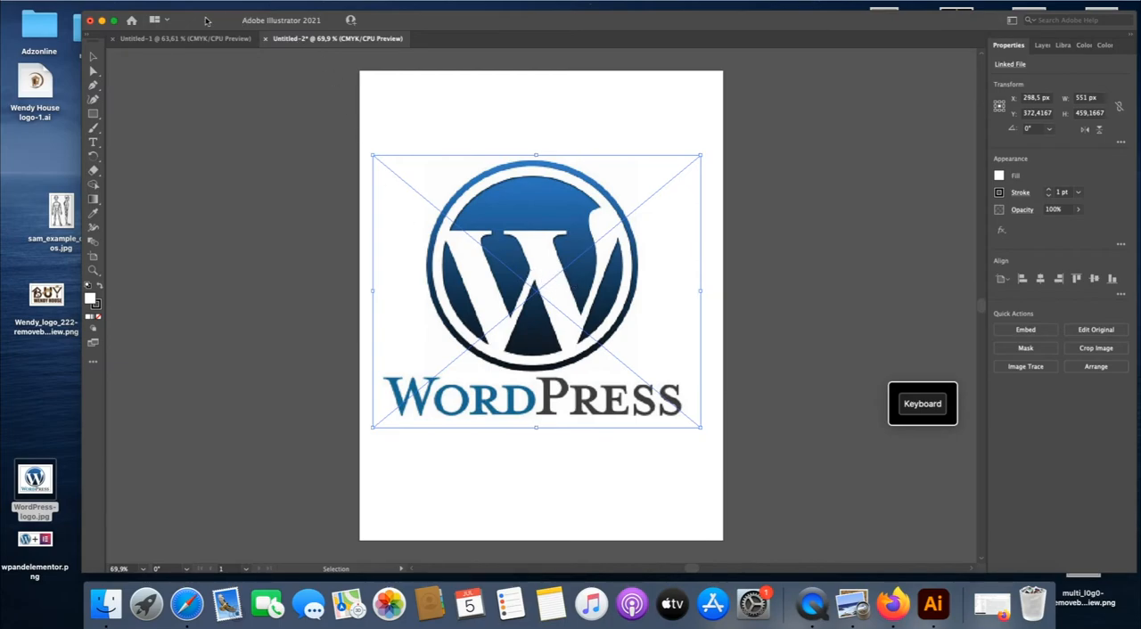
# - Lock the placed WordPress logo image
pyautogui.click(143, 2)
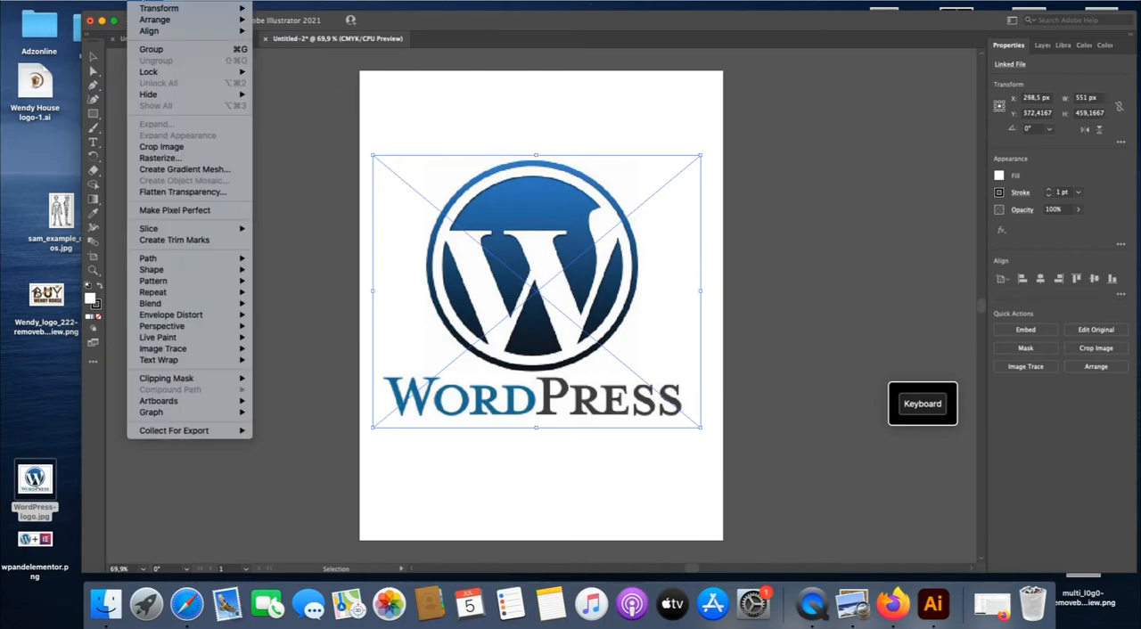
pyautogui.moveTo(259, 72)
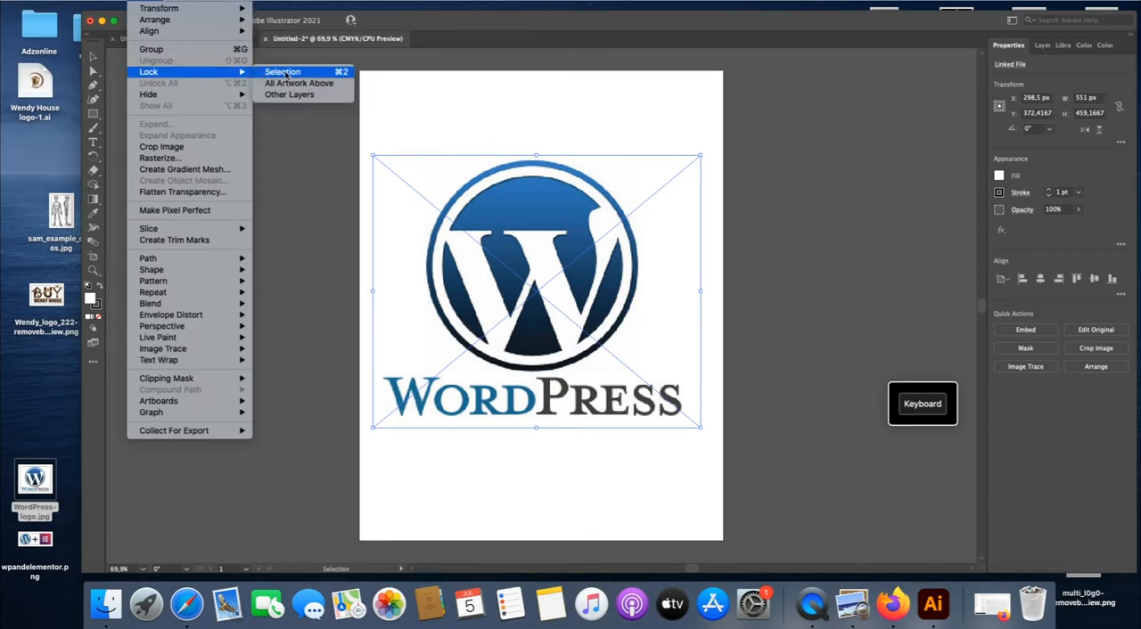
pyautogui.click(282, 73)
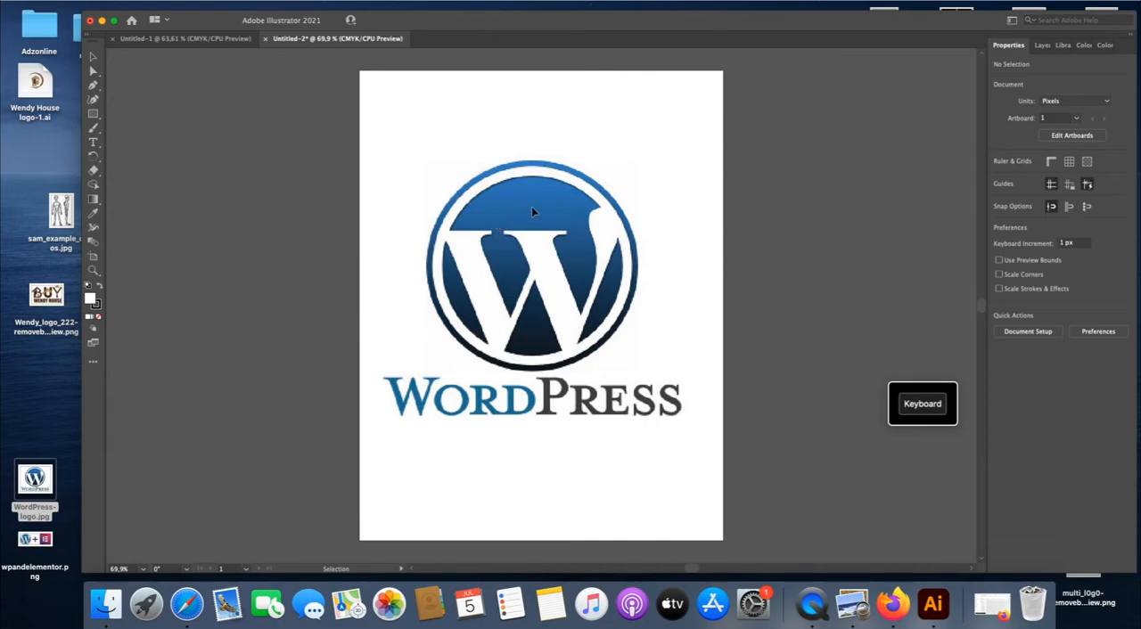
# - Prepare the Pen tool for tracing by setting the fill to None
pyautogui.click(94, 86)
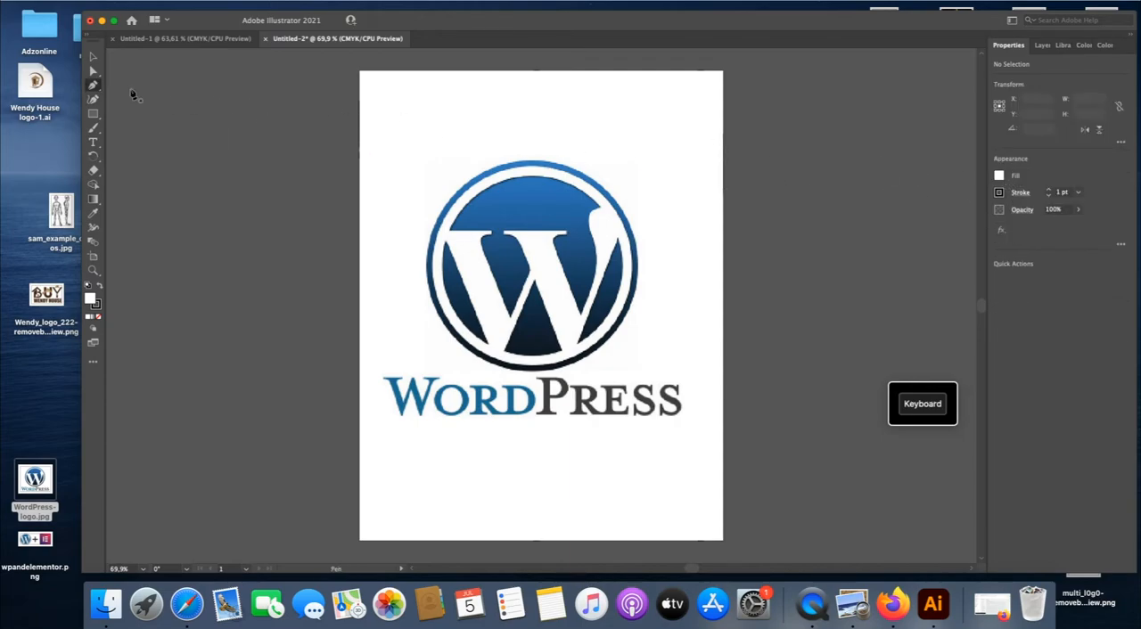
pyautogui.click(93, 57)
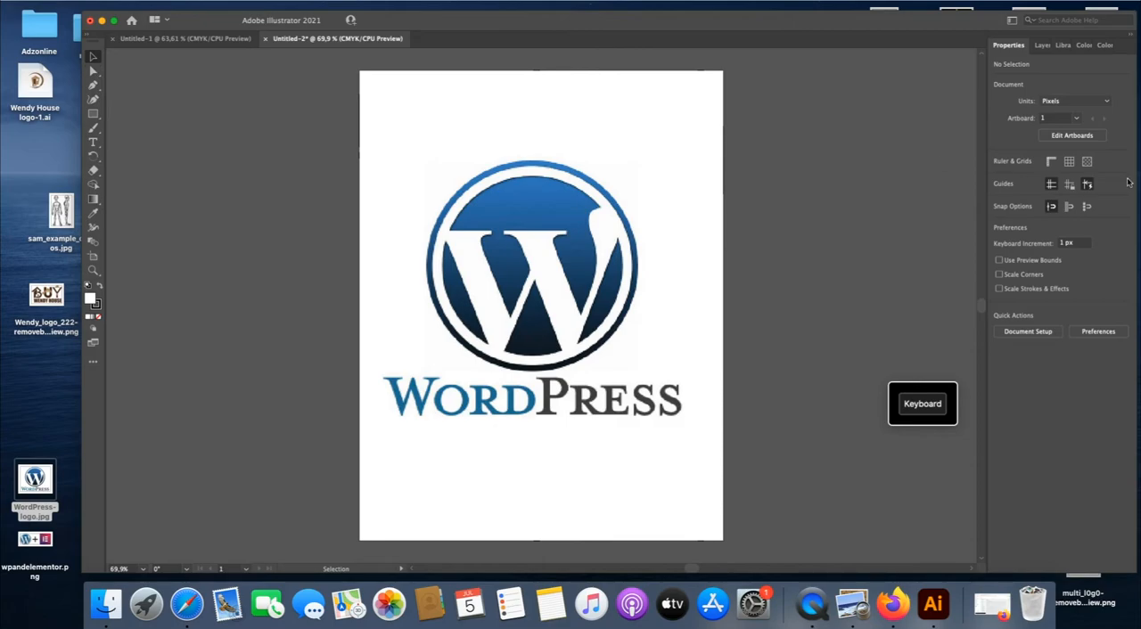
pyautogui.click(1087, 184)
pyautogui.click(92, 85)
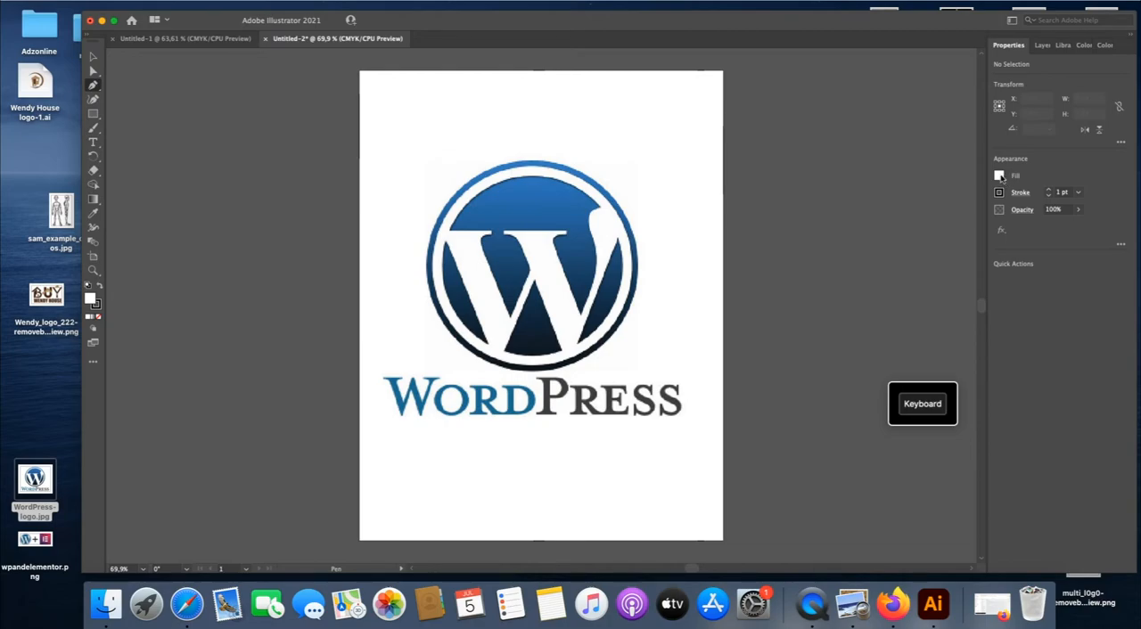
pyautogui.click(998, 177)
pyautogui.click(871, 219)
pyautogui.click(1016, 181)
pyautogui.click(453, 237)
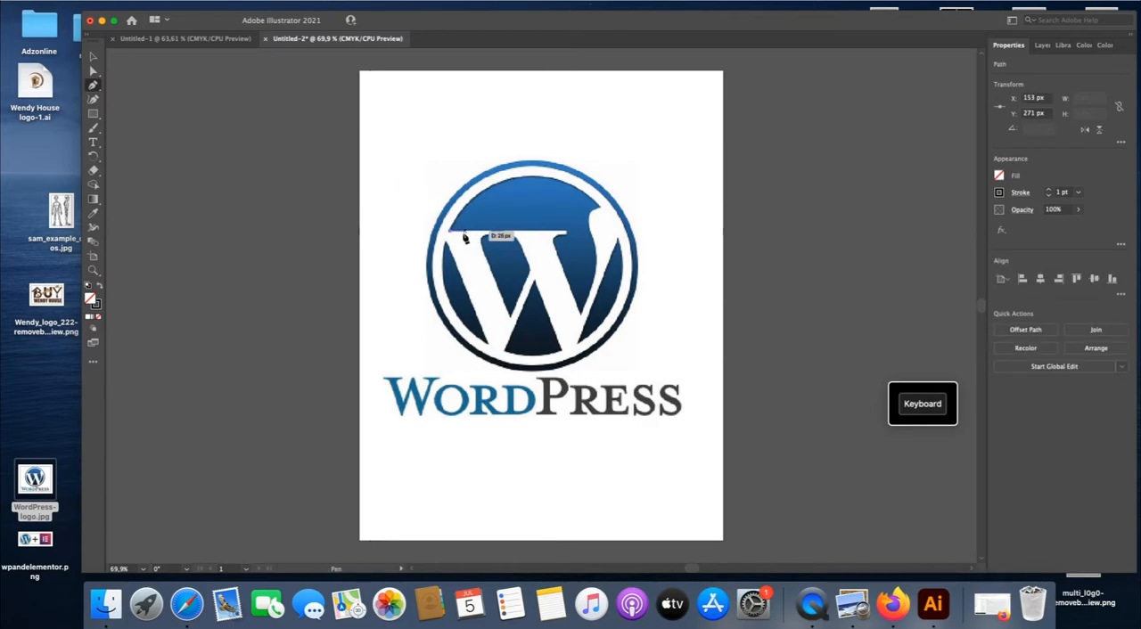
pyautogui.click(92, 57)
pyautogui.click(399, 187)
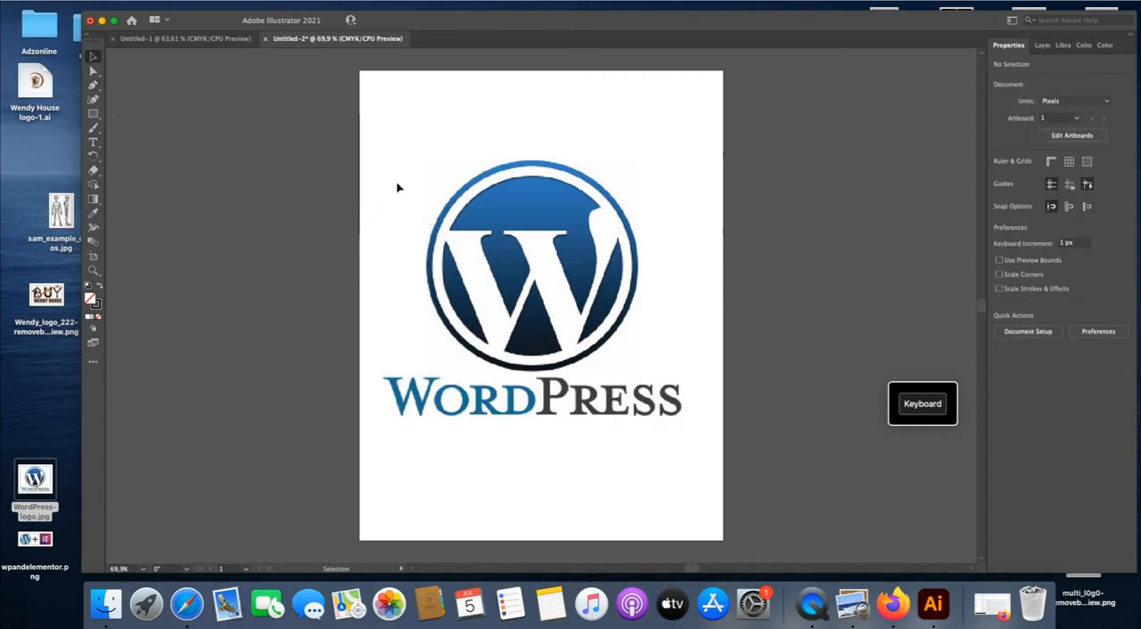
# - Trace the W's first top serif with the Pen tool, continuing along the left stroke's inner edge to the first inner valley
pyautogui.click(93, 85)
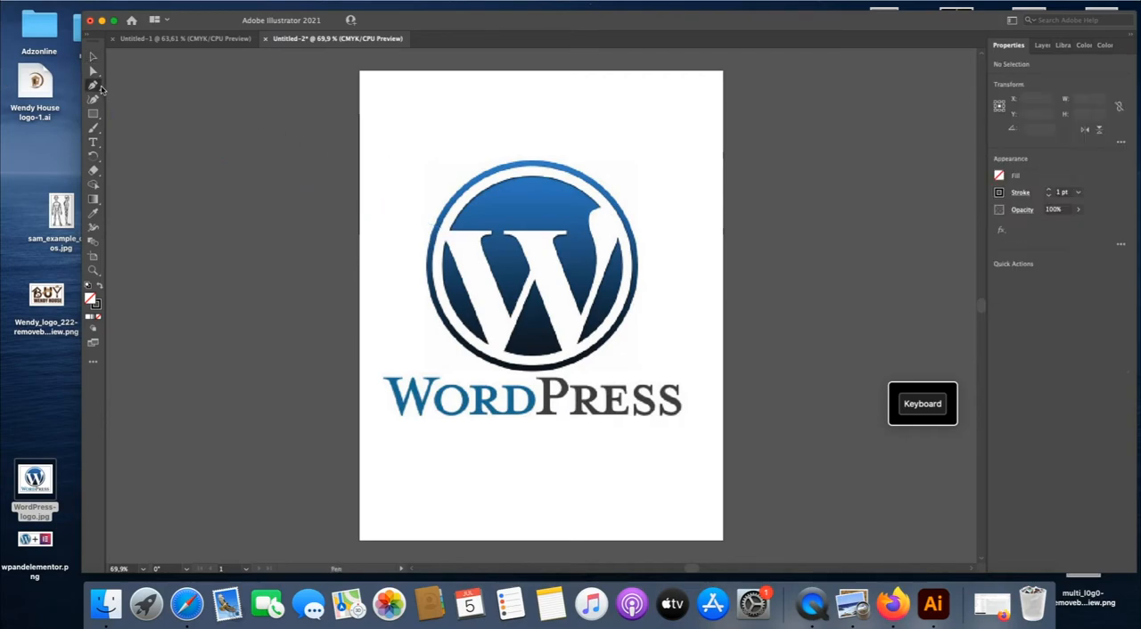
pyautogui.click(448, 230)
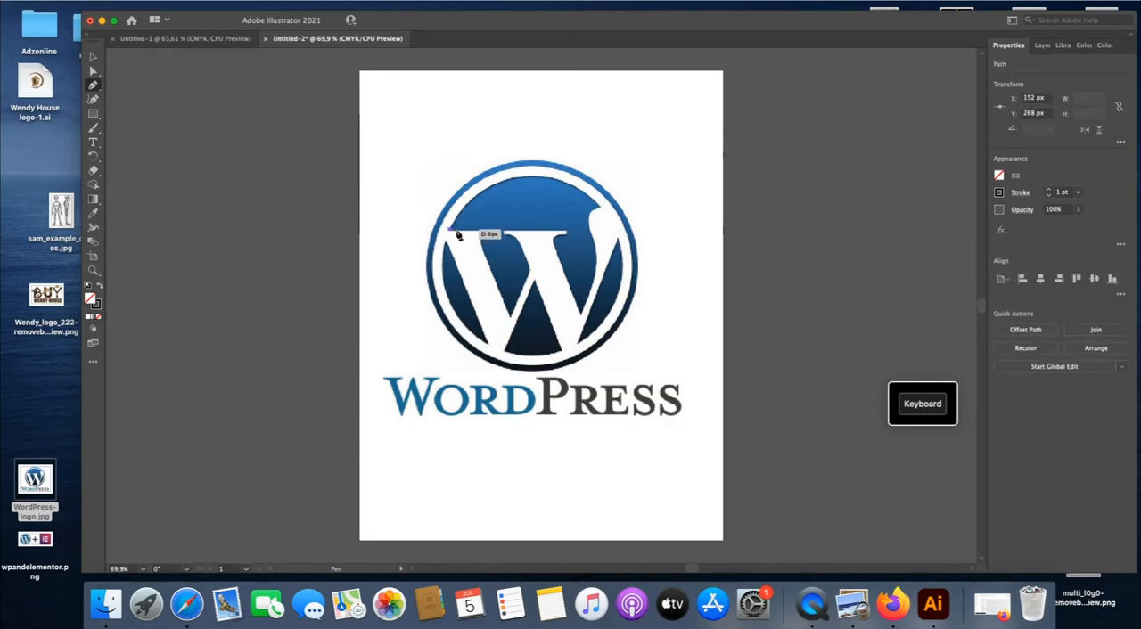
pyautogui.click(493, 231)
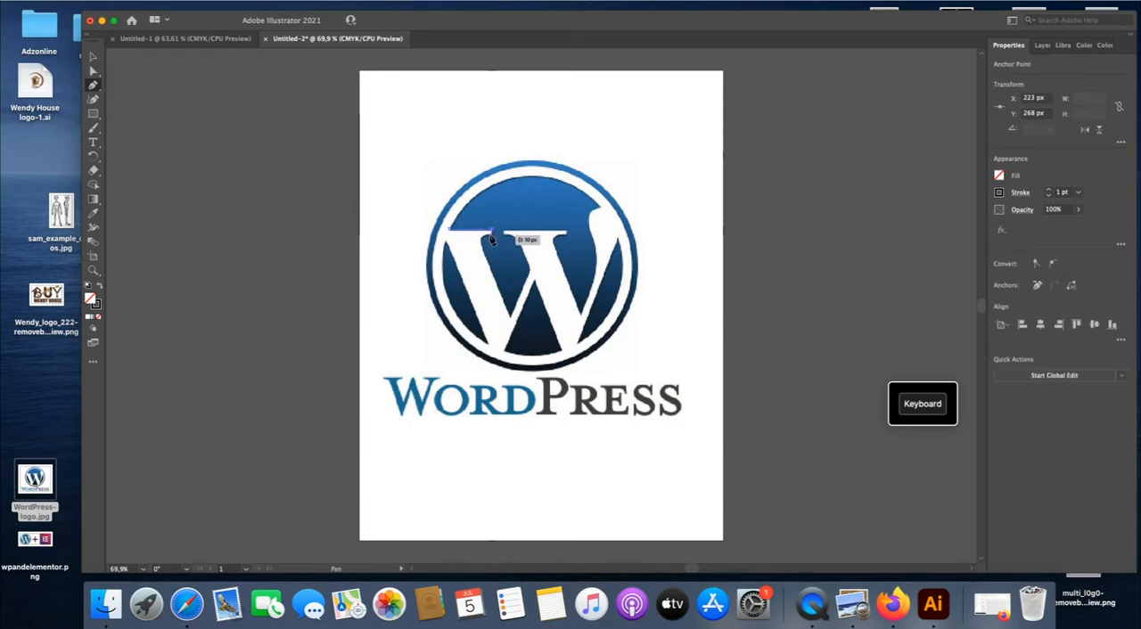
pyautogui.moveTo(491, 239); pyautogui.dragTo(485, 257)
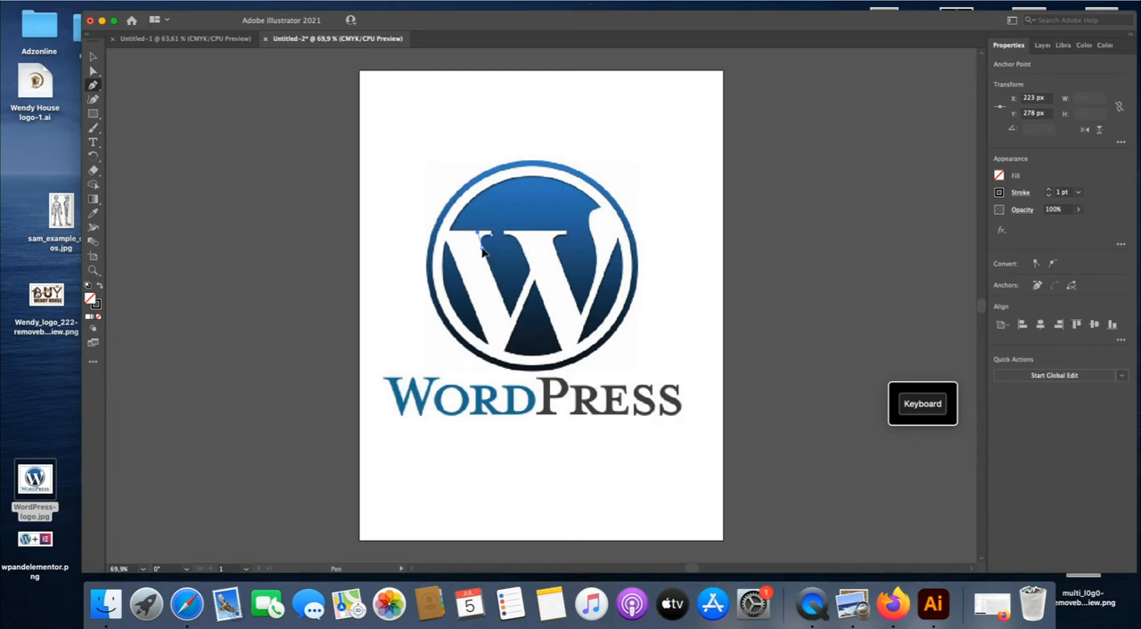
pyautogui.moveTo(483, 253); pyautogui.dragTo(512, 321)
pyautogui.click(512, 319)
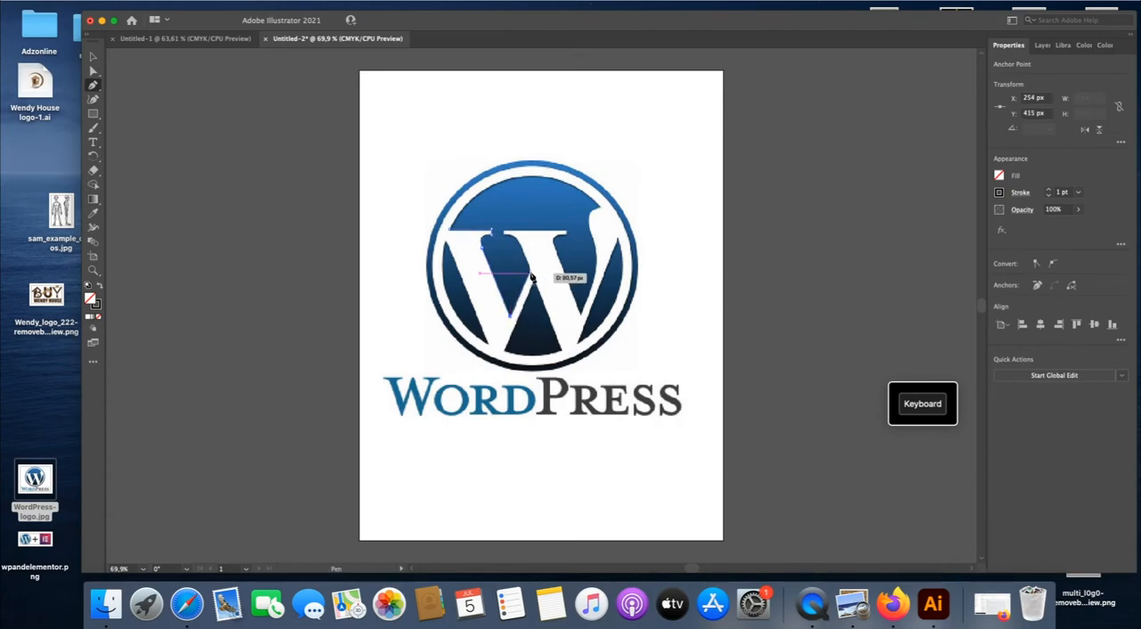
# - Continue the W path up around the middle serif, down to the second inner valley and up the right stroke's inner edge
pyautogui.click(531, 276)
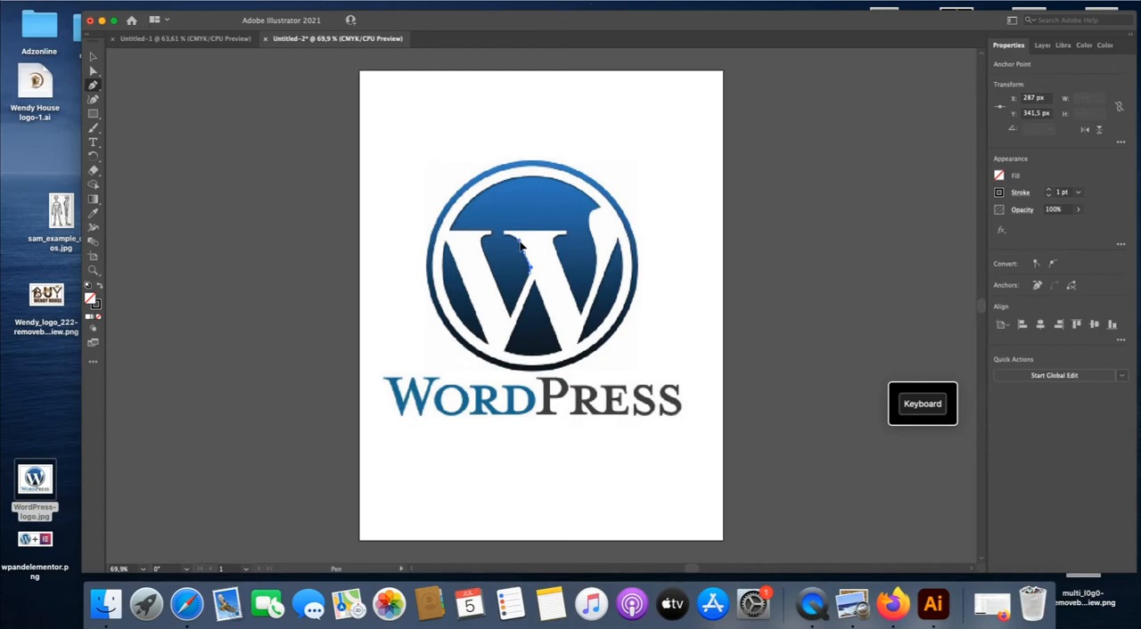
pyautogui.moveTo(526, 257); pyautogui.dragTo(502, 238)
pyautogui.moveTo(505, 231); pyautogui.dragTo(558, 260)
pyautogui.moveTo(556, 253); pyautogui.dragTo(599, 267)
pyautogui.moveTo(599, 250); pyautogui.dragTo(602, 211)
pyautogui.rightClick(612, 231)
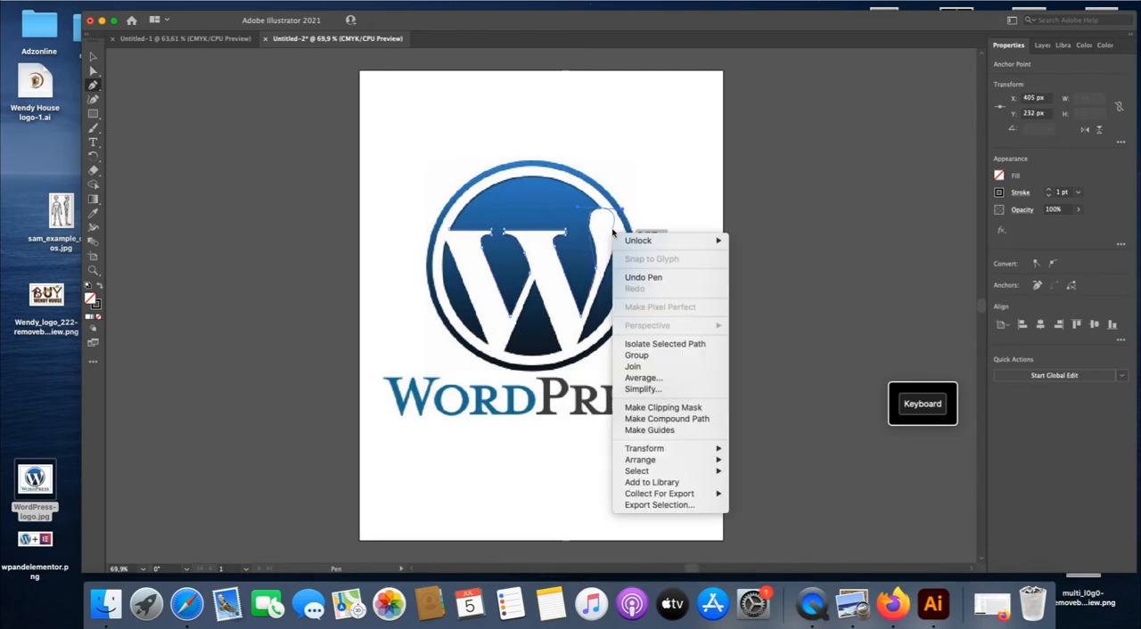
pyautogui.click(643, 277)
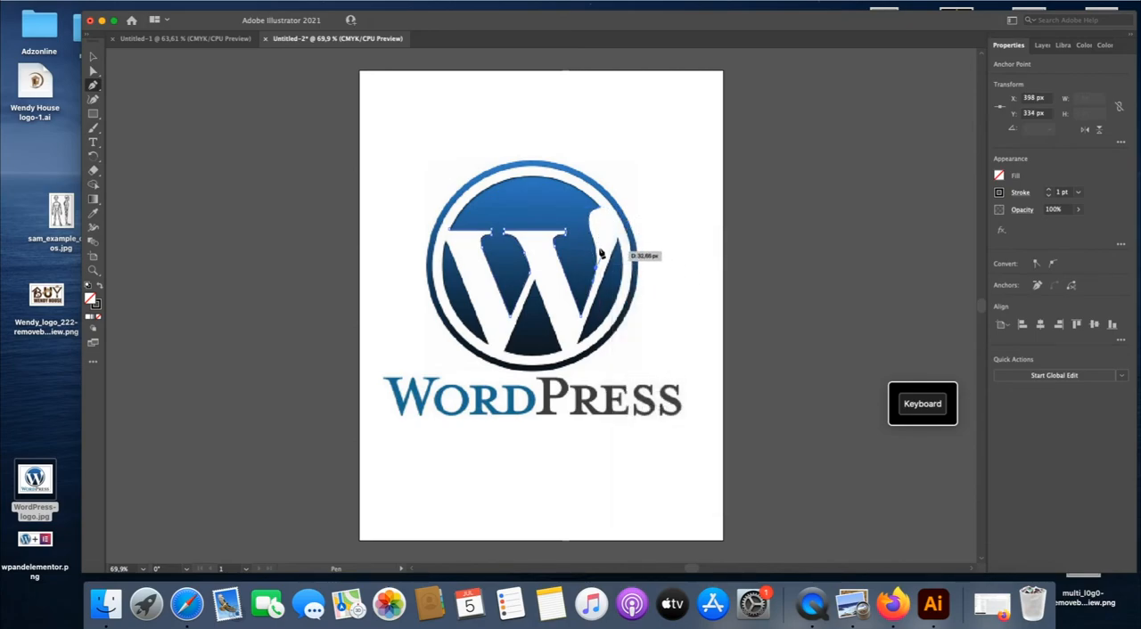
# - Trace the W's curved right tip and its outer edge down to the base of the right stroke
pyautogui.moveTo(590, 232); pyautogui.dragTo(585, 219)
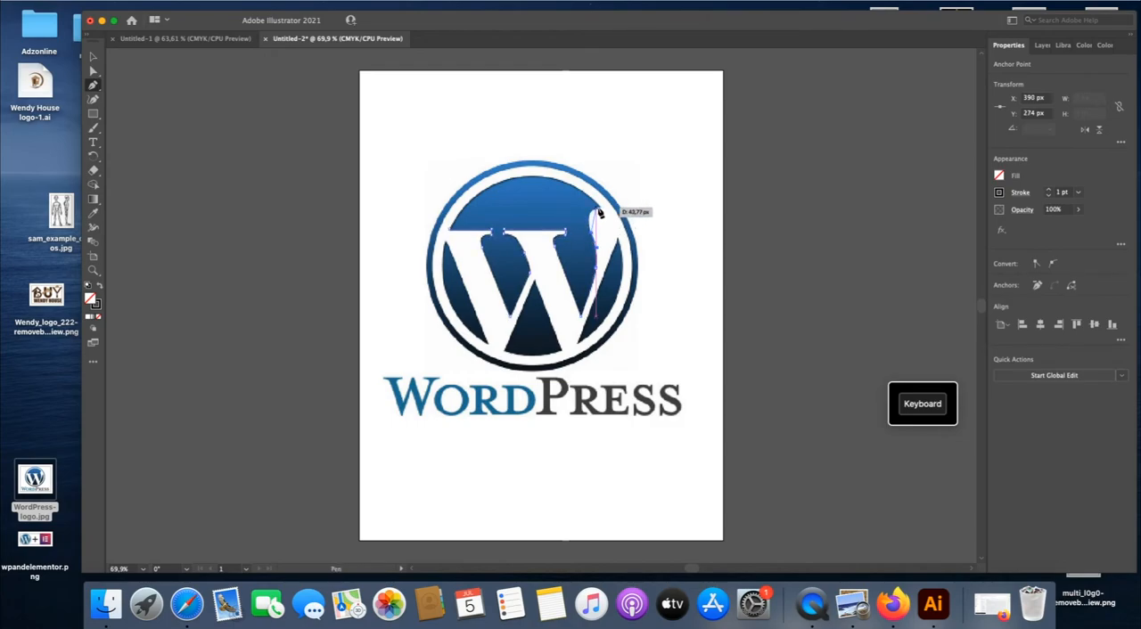
pyautogui.click(603, 208)
pyautogui.moveTo(603, 212); pyautogui.dragTo(625, 207)
pyautogui.moveTo(623, 205)
pyautogui.mouseDown()
pyautogui.moveTo(598, 212)
pyautogui.moveTo(613, 271)
pyautogui.moveTo(616, 253)
pyautogui.moveTo(580, 347)
pyautogui.mouseUp()
pyautogui.click(578, 344)
# - Trace the W's remaining bottom points, centre notch and left outer edge, and close the path at its starting point
pyautogui.click(562, 351)
pyautogui.moveTo(532, 278); pyautogui.dragTo(448, 247)
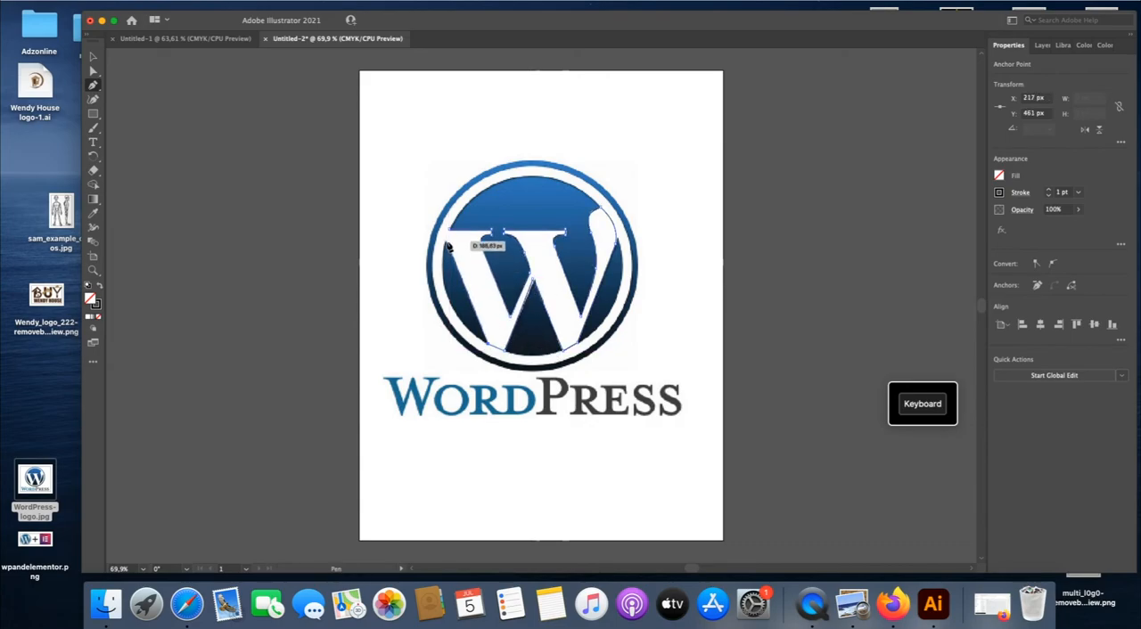
pyautogui.click(446, 241)
pyautogui.click(450, 231)
# - Fill the traced W with light orange and deselect it
pyautogui.click(94, 57)
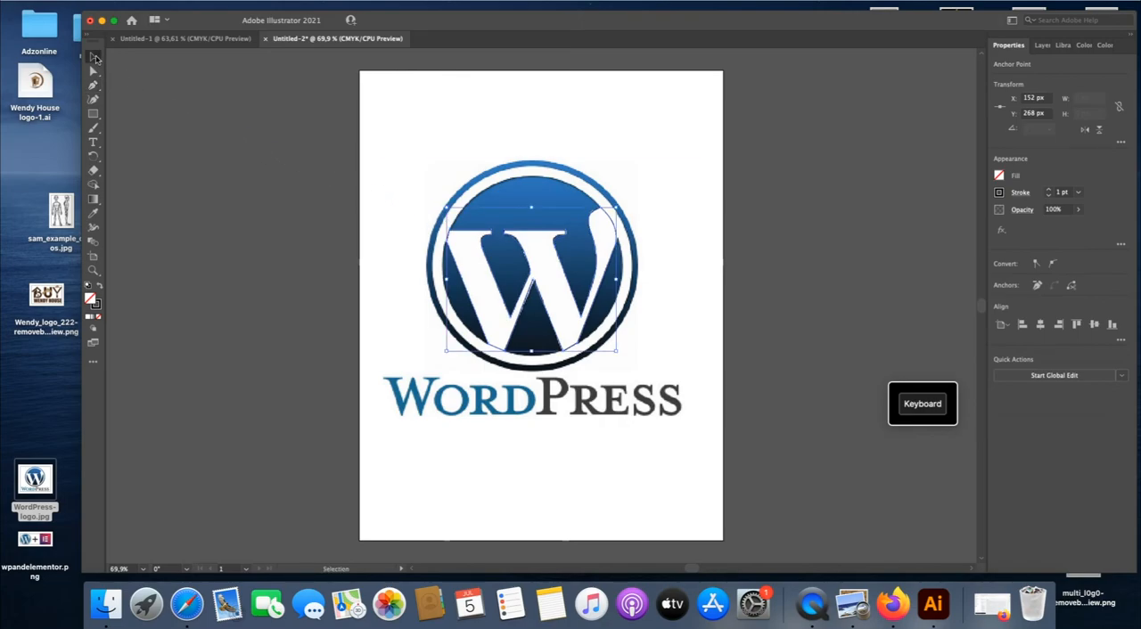
pyautogui.click(999, 176)
pyautogui.click(910, 219)
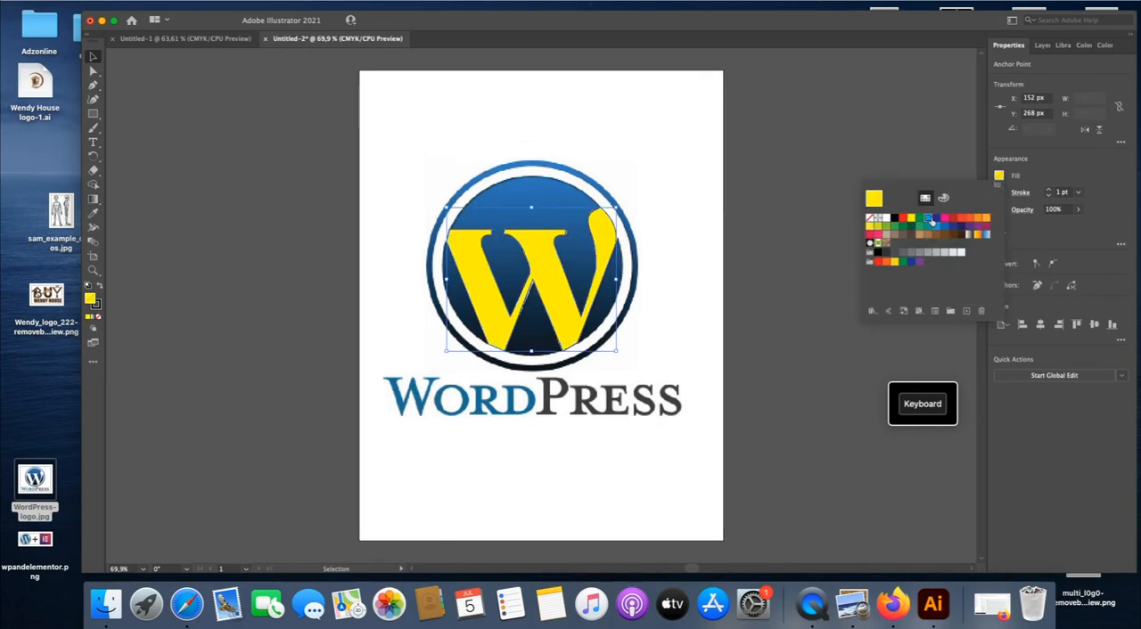
pyautogui.click(935, 219)
pyautogui.click(943, 218)
pyautogui.click(952, 218)
pyautogui.click(961, 218)
pyautogui.click(970, 218)
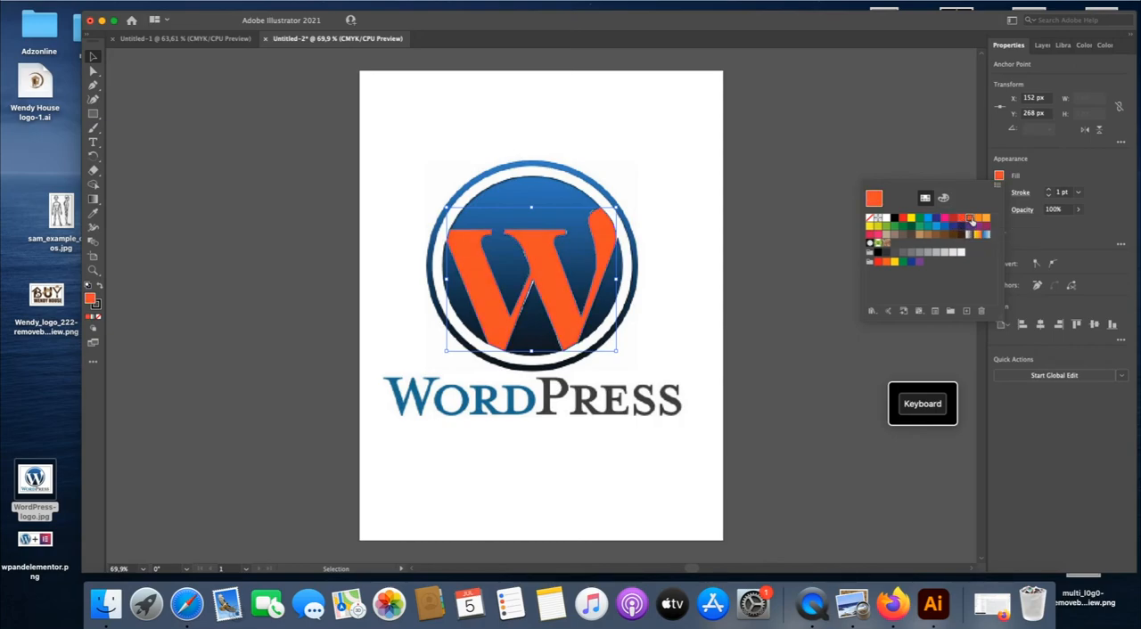
pyautogui.click(978, 218)
pyautogui.click(802, 223)
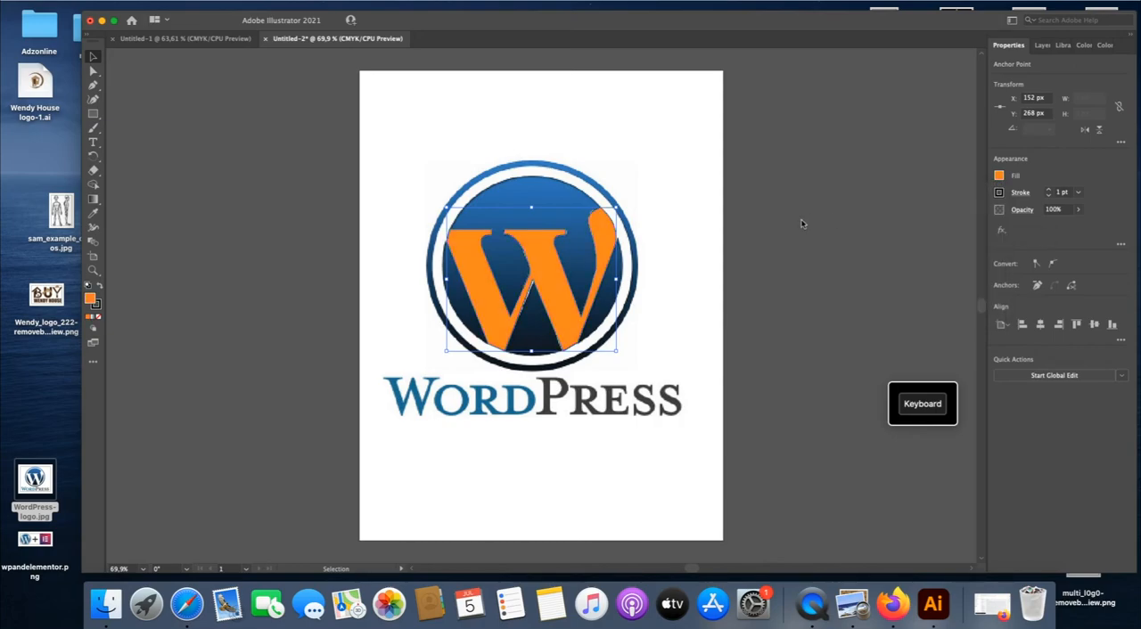
pyautogui.click(793, 222)
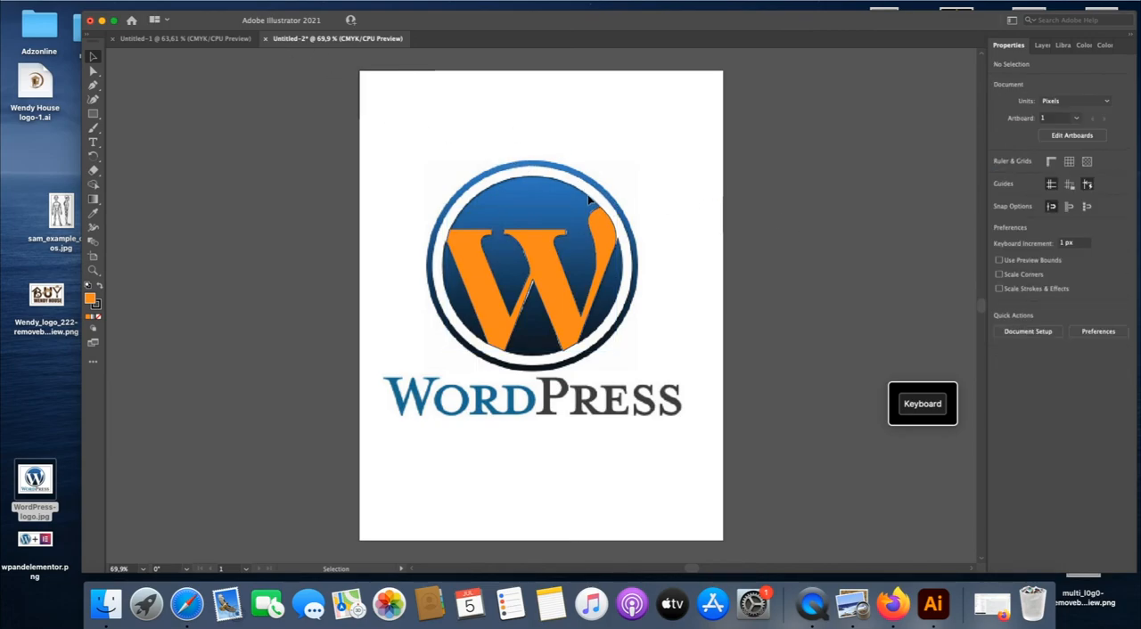
# - Unlock the placed WordPress logo image and delete it
pyautogui.click(149, 2)
pyautogui.click(185, 81)
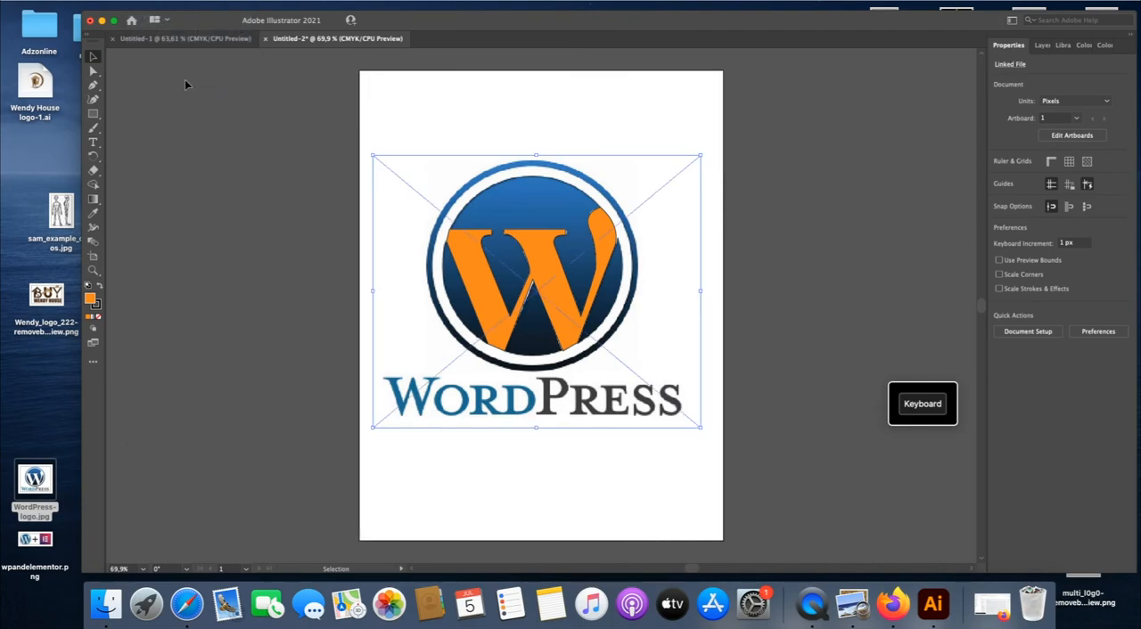
pyautogui.press('Delete')
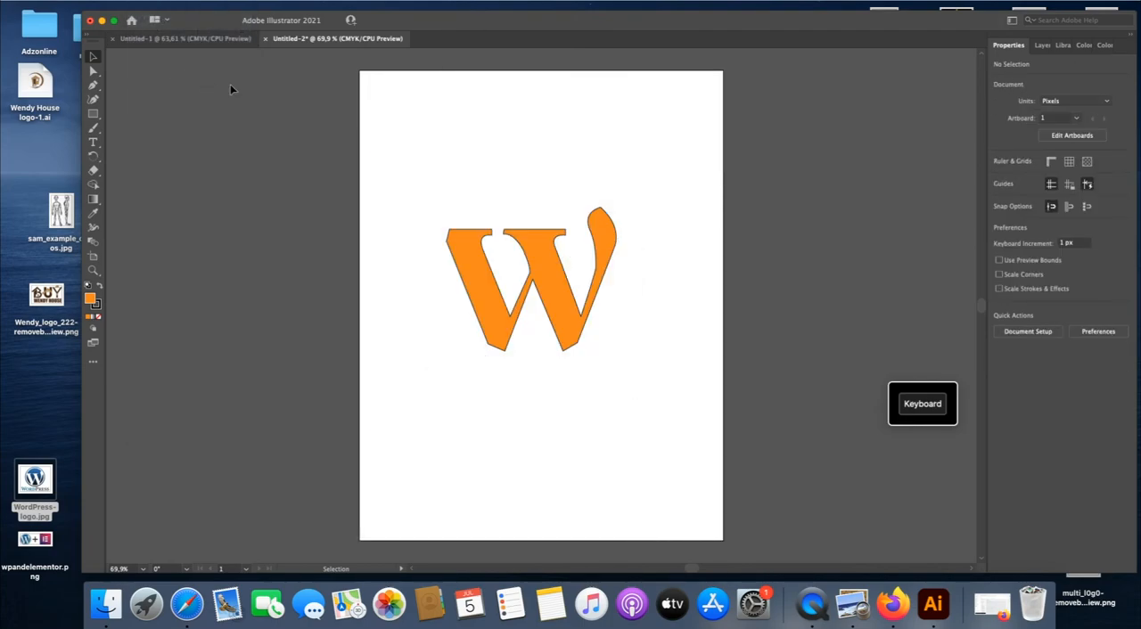
# - Remove the black stroke from the orange W
pyautogui.click(613, 253)
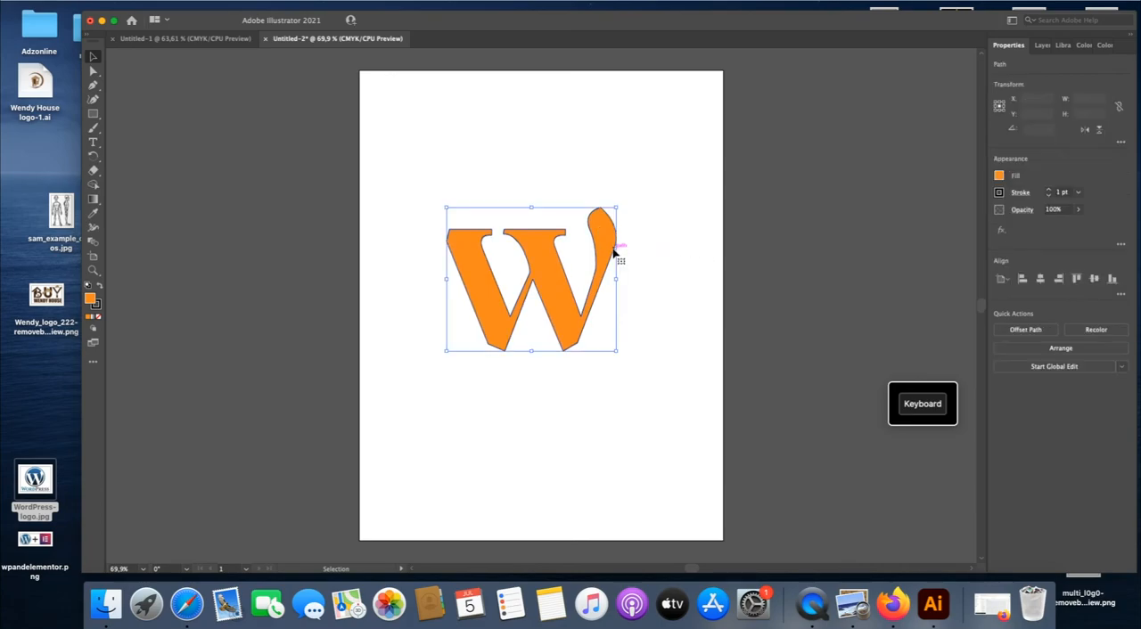
pyautogui.click(1001, 194)
pyautogui.click(869, 238)
pyautogui.click(795, 222)
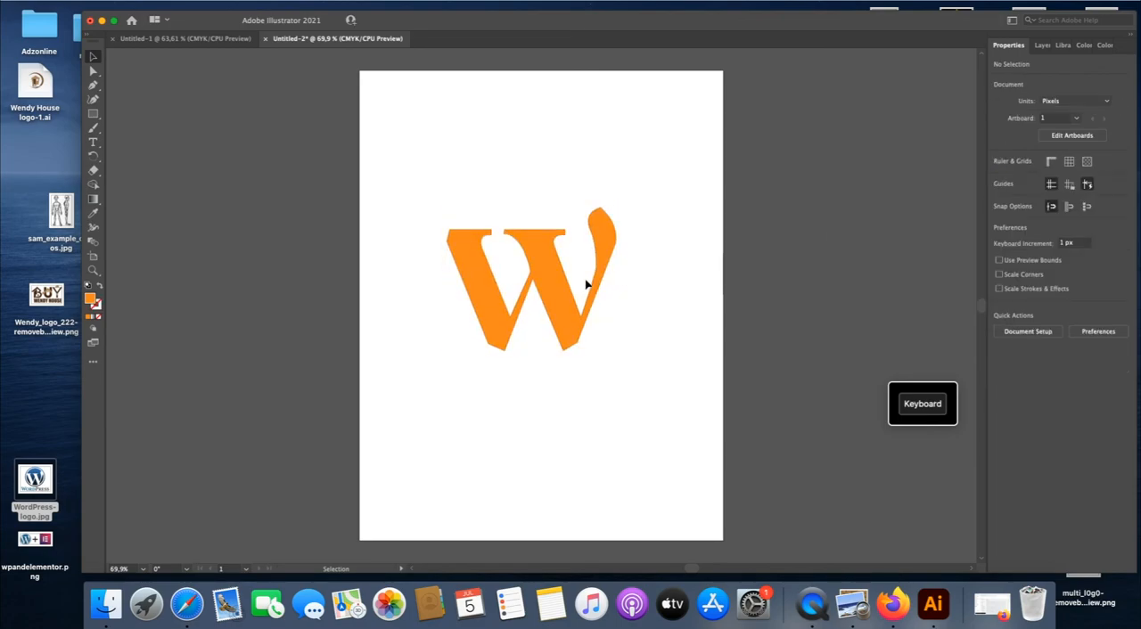
# - Draw a curved orange half-round shape about 74 px tall with the Pen tool above the W, near the artboard's upper-left corner
pyautogui.click(93, 84)
pyautogui.click(416, 133)
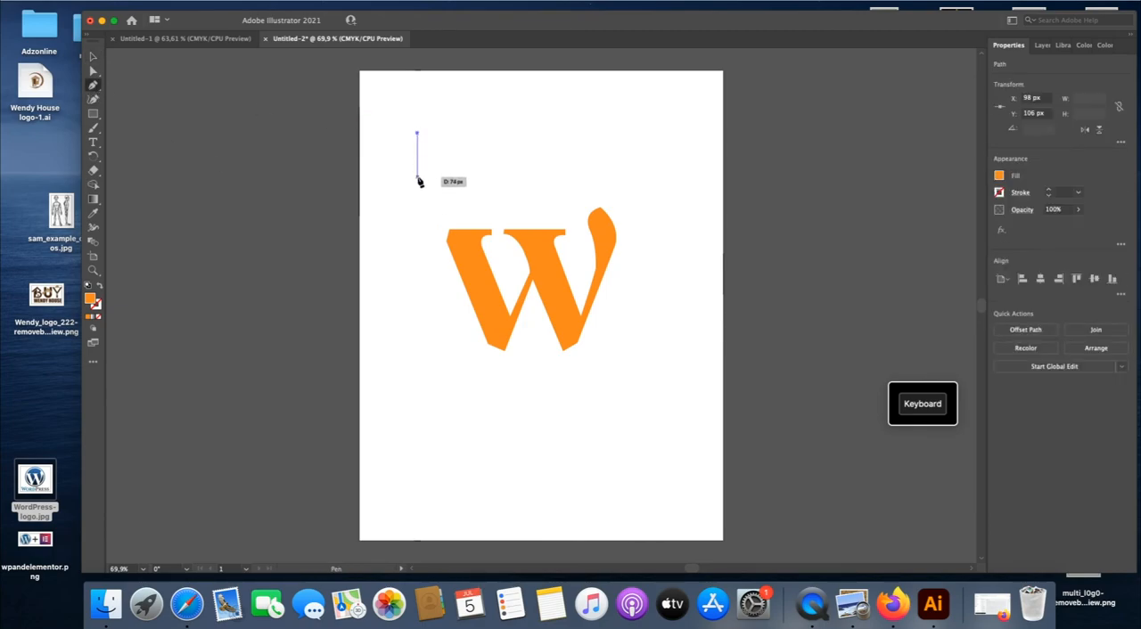
pyautogui.moveTo(418, 179); pyautogui.dragTo(459, 206)
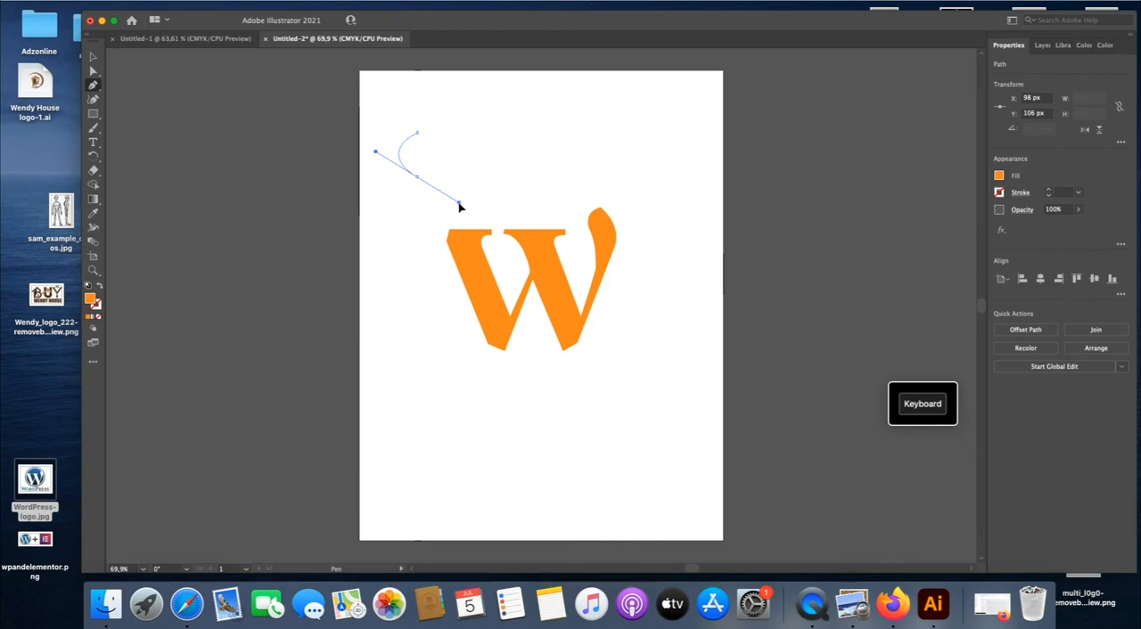
pyautogui.moveTo(460, 206); pyautogui.dragTo(419, 183)
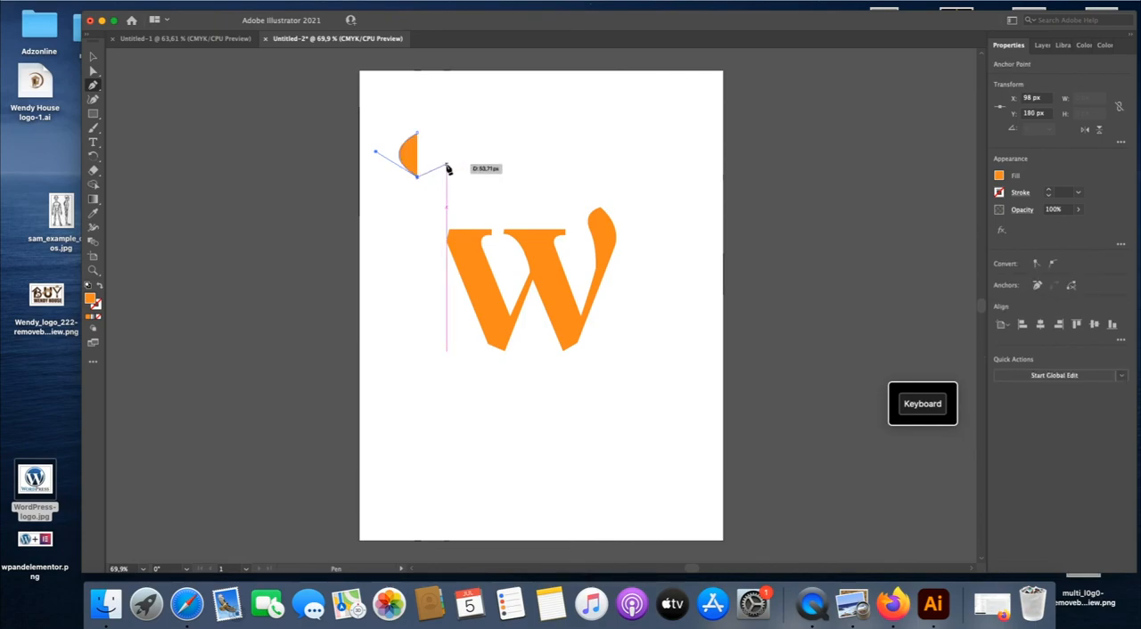
pyautogui.click(93, 57)
pyautogui.click(481, 117)
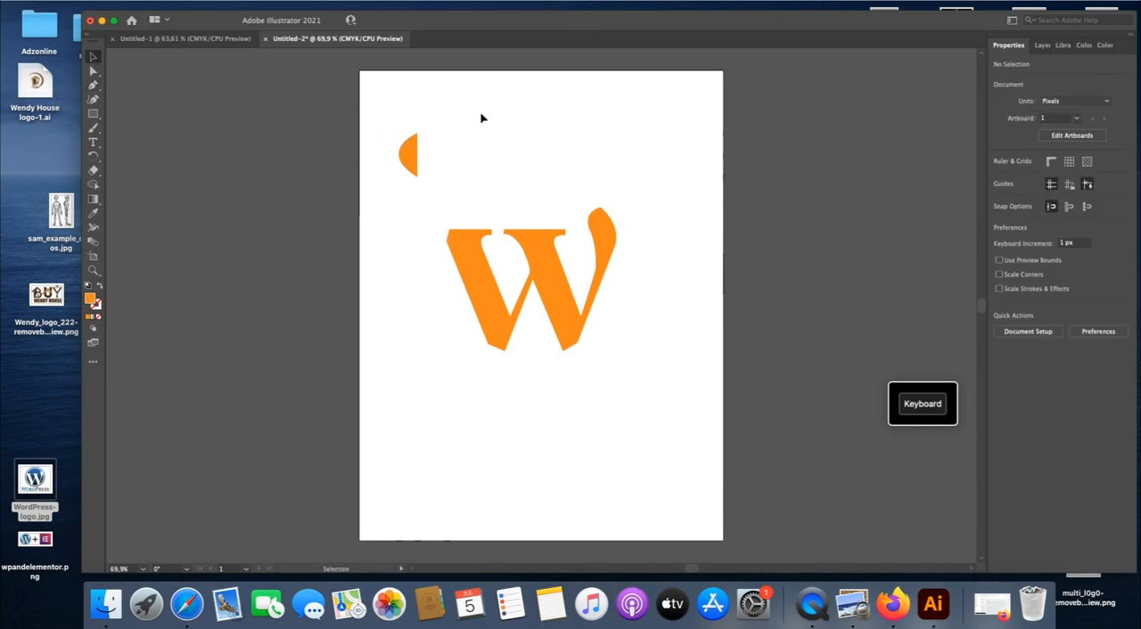